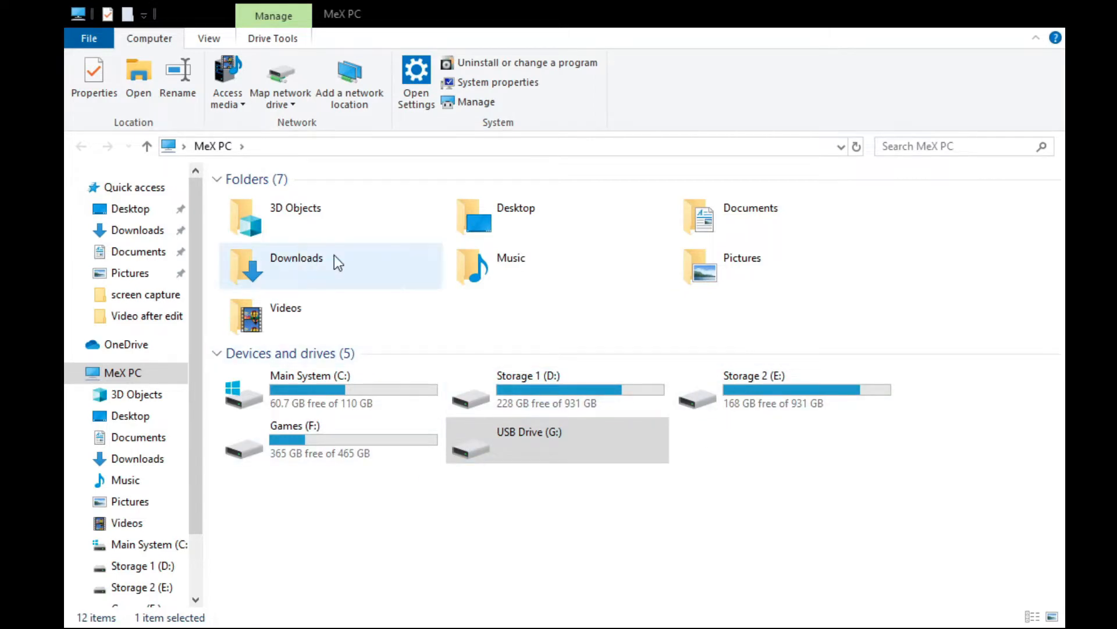
Step: Start DiskPart in the Command Prompt and list the disks to locate the USB flash drive
{"action": "left_click", "coordinate": [358, 278]}
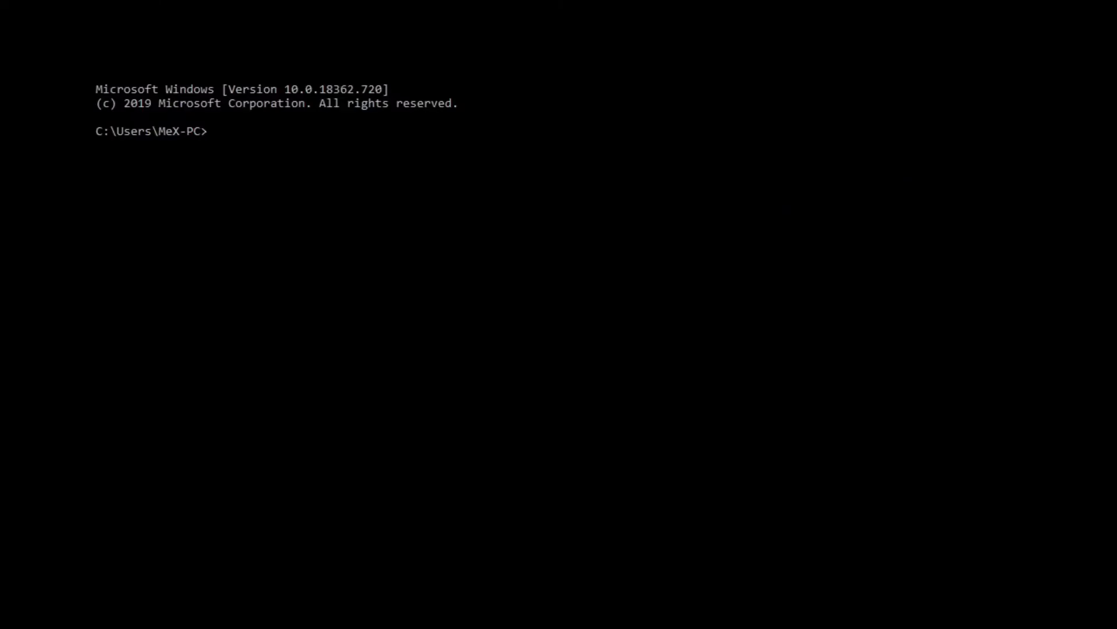
{"action": "type", "text": "diskpart"}
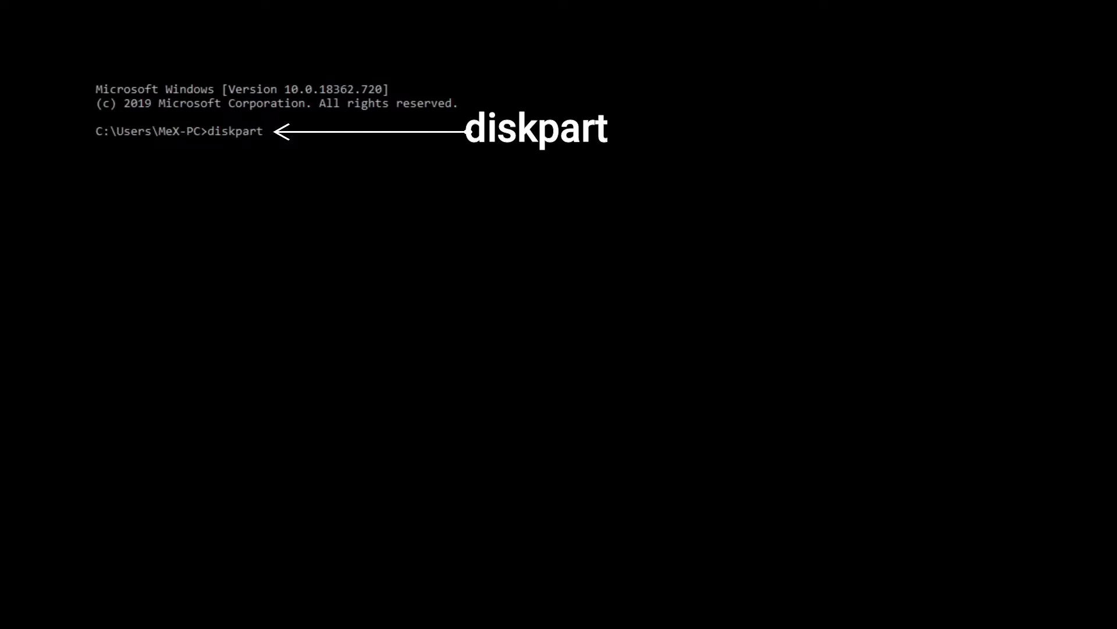
{"action": "key", "text": "Return"}
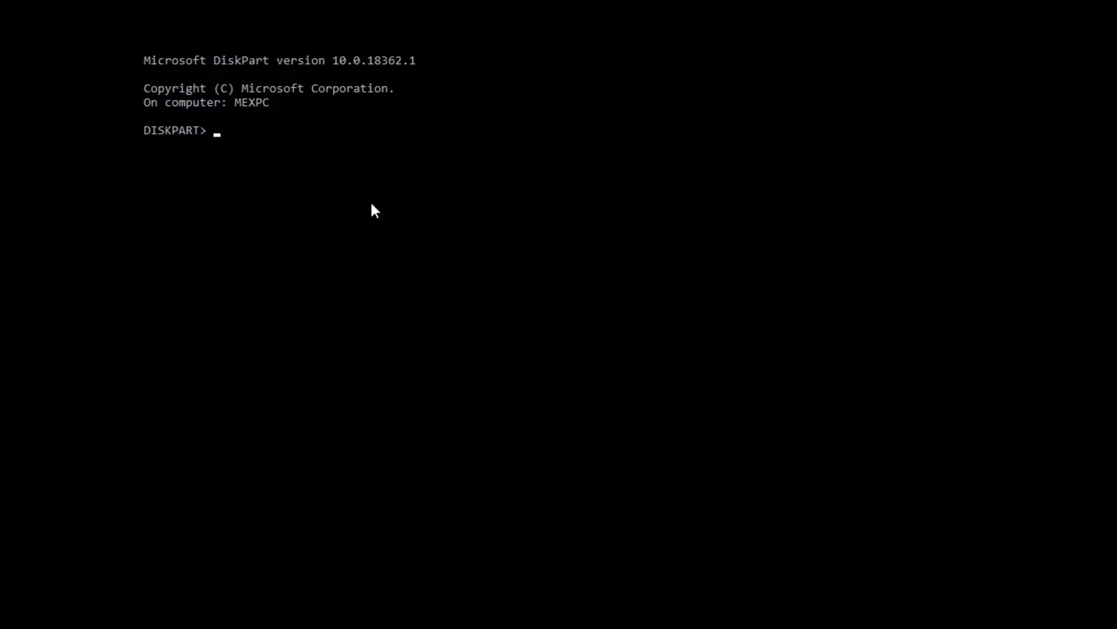
{"action": "type", "text": "list disk"}
{"action": "key", "text": "Return"}
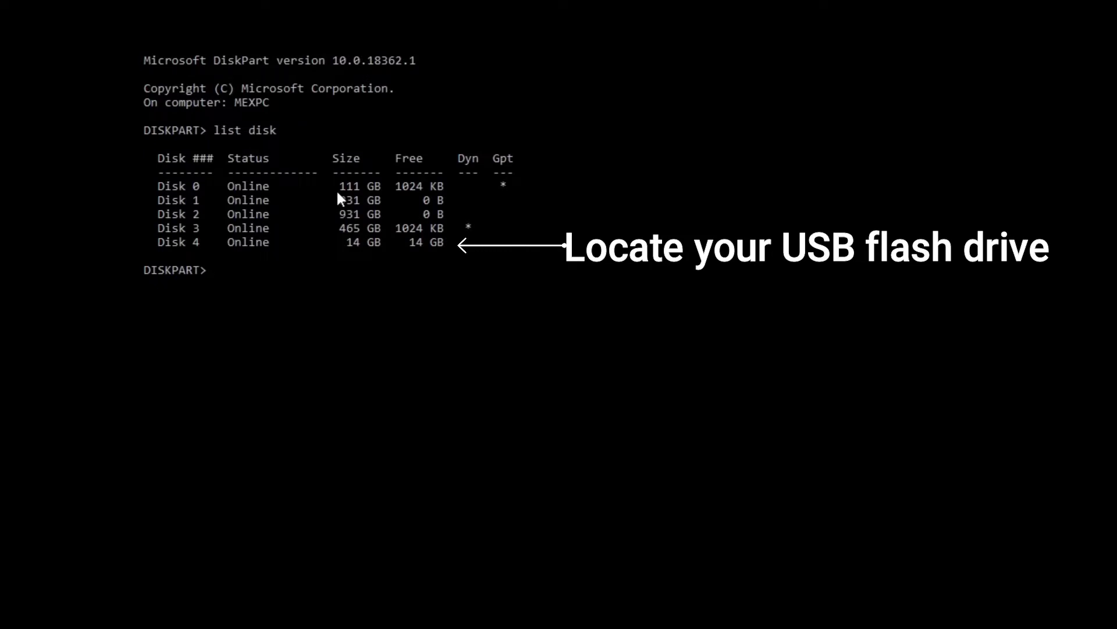
Step: Select disk 4, the 14 GB USB flash drive, and clean it
{"action": "type", "text": "select disk"}
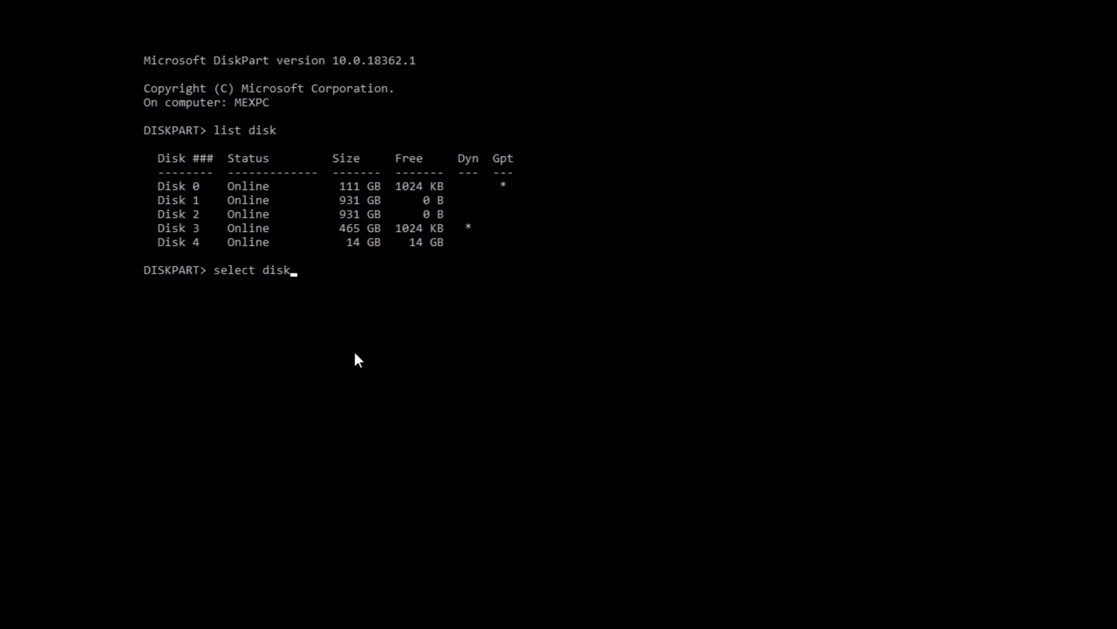
{"action": "type", "text": " 4"}
{"action": "key", "text": "Return"}
{"action": "type", "text": "clean"}
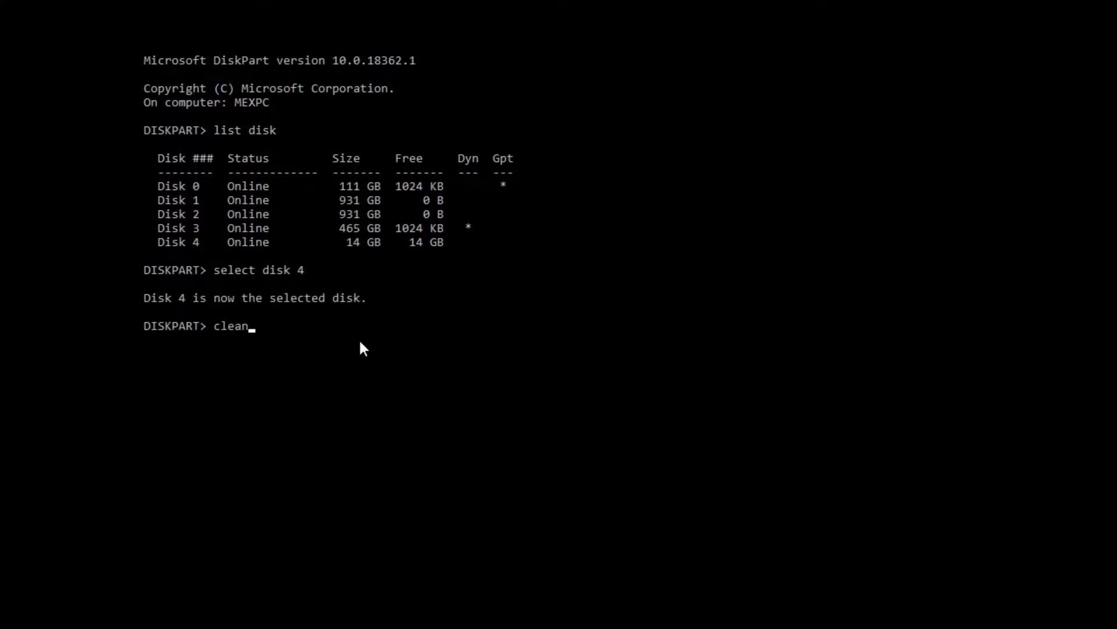
{"action": "key", "text": "Return"}
Step: Create a primary partition on the cleaned disk
{"action": "type", "text": "c"}
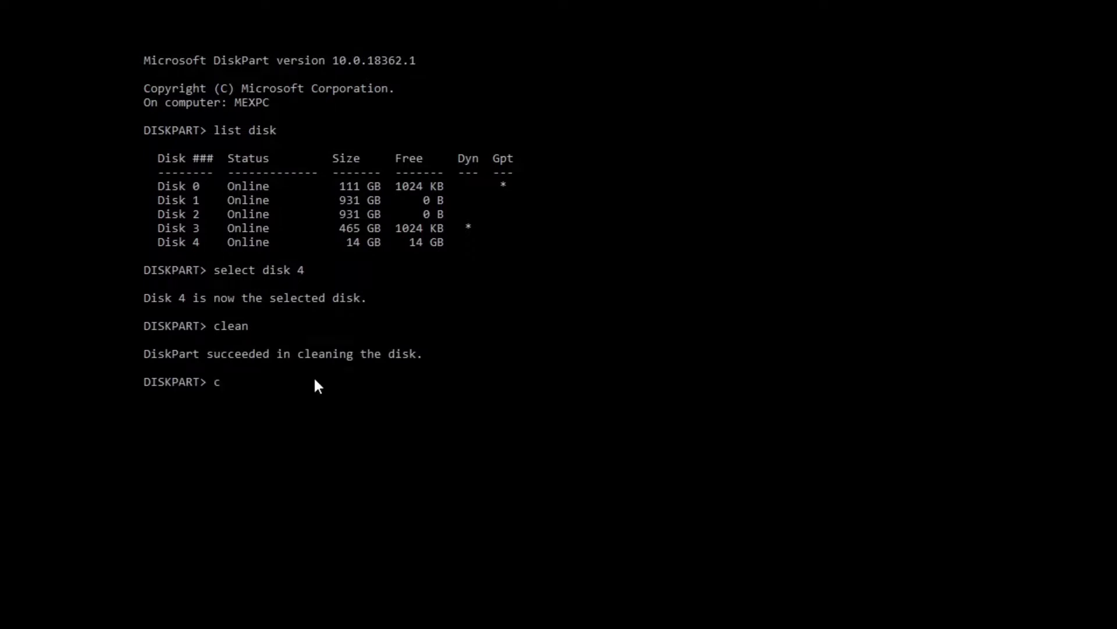
{"action": "type", "text": "reate partition primary"}
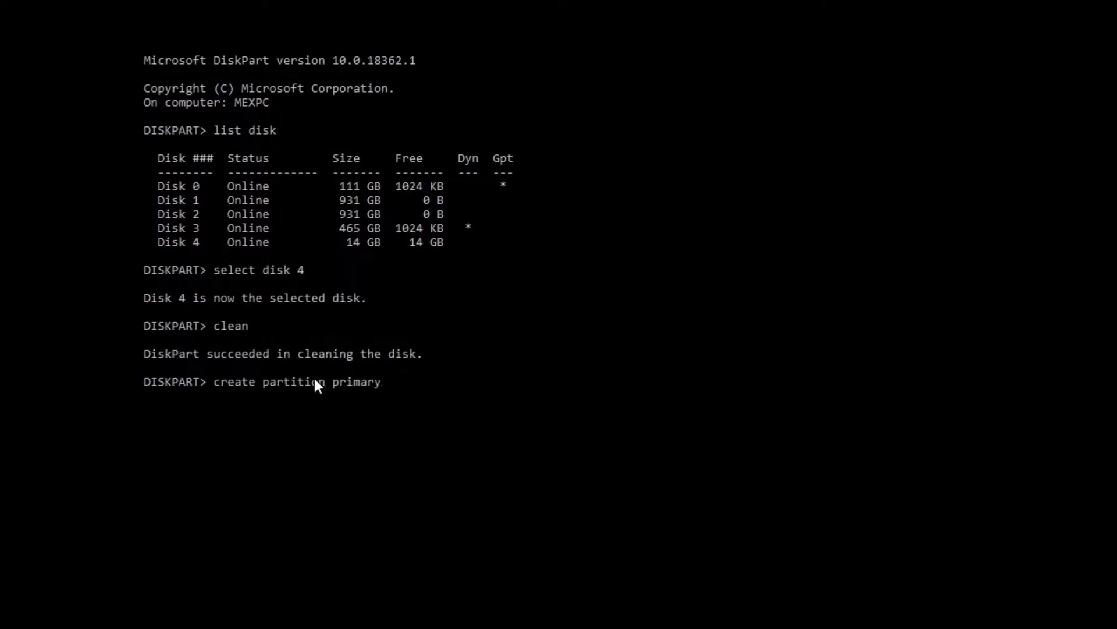
{"action": "key", "text": "Return"}
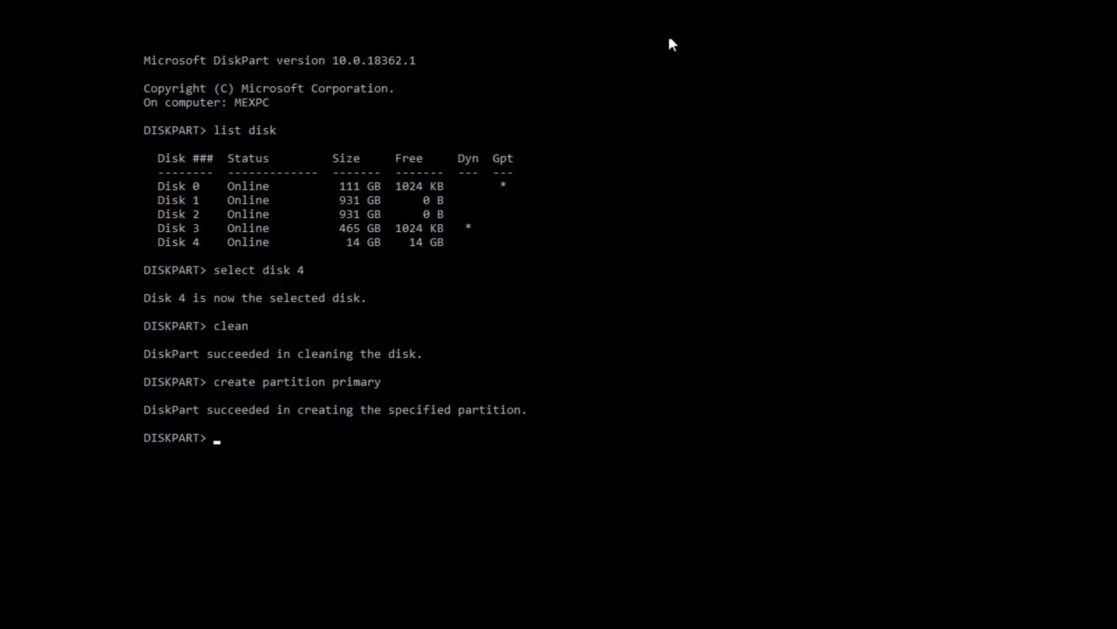
Step: Select partition 1 and mark it as active
{"action": "type", "text": "select partition 1"}
{"action": "key", "text": "Return"}
{"action": "type", "text": "ac"}
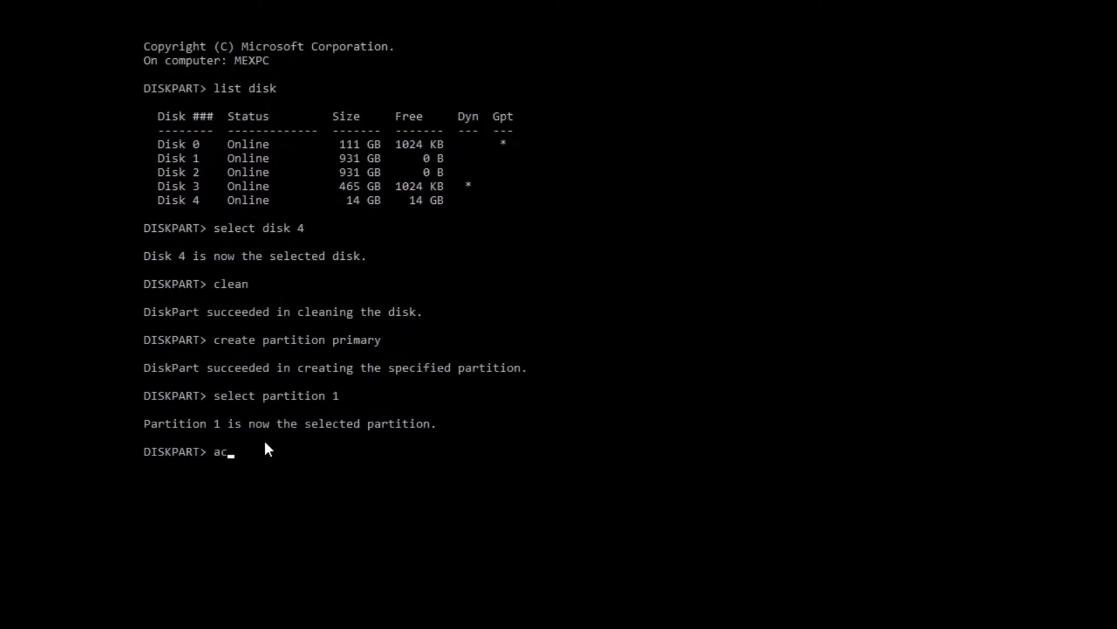
{"action": "type", "text": "tive"}
{"action": "key", "text": "Return"}
Step: Format the active partition as FAT32, assign it a drive letter and exit DiskPart
{"action": "type", "text": "format fs"}
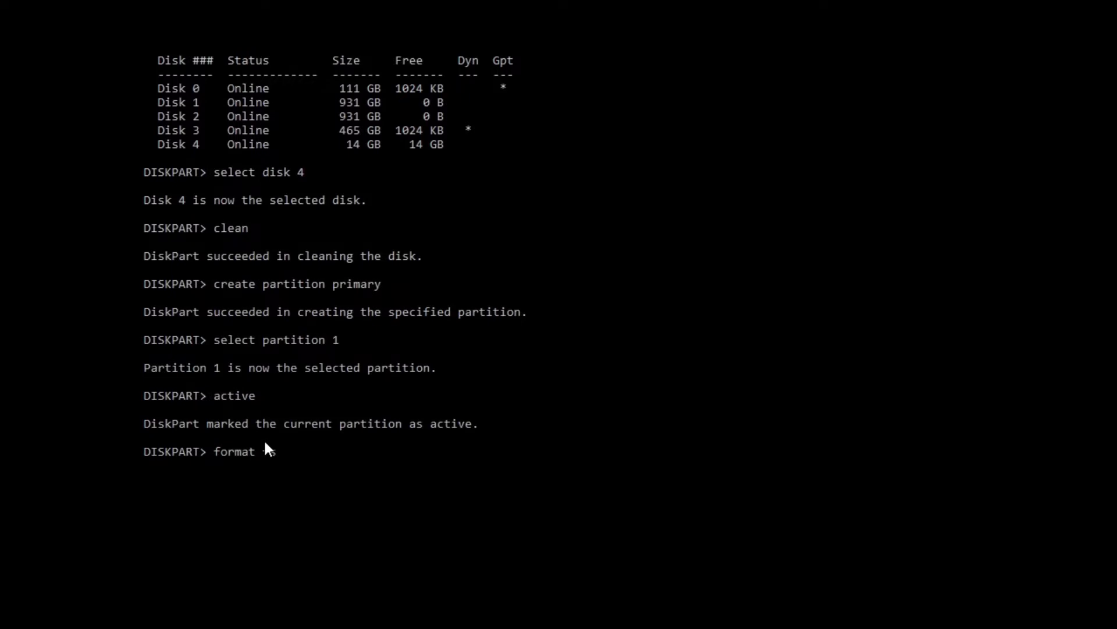
{"action": "type", "text": "=fat32"}
{"action": "key", "text": "Return"}
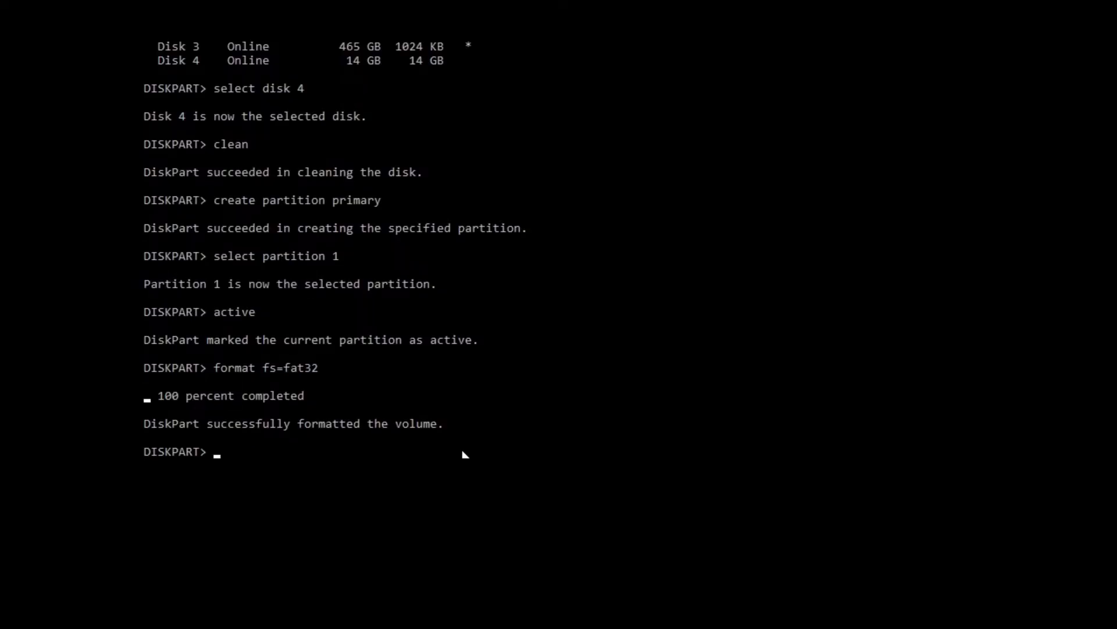
{"action": "type", "text": "assign"}
{"action": "key", "text": "Return"}
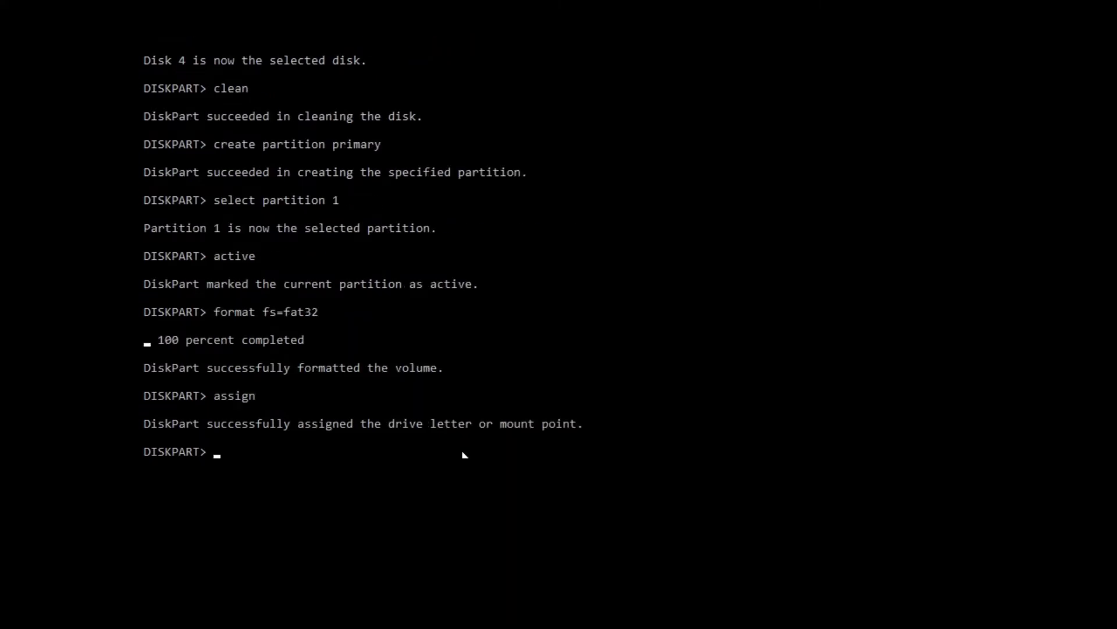
{"action": "type", "text": "exit"}
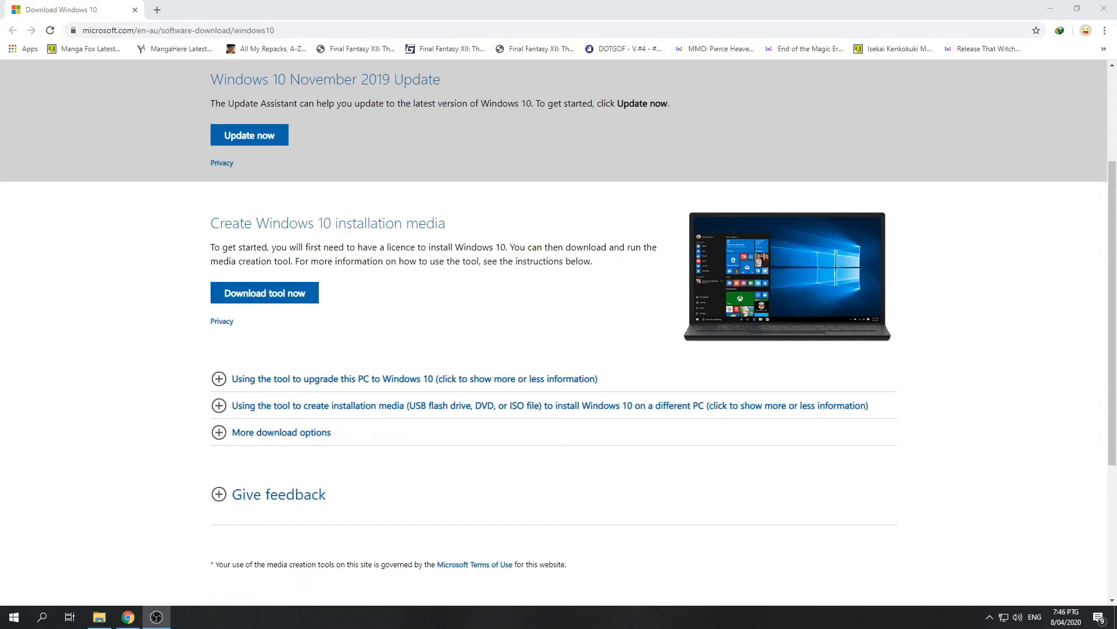
Step: Switch to the browser, download the Windows 10 media creation tool to the desktop and move its icon to the middle of the desktop
{"action": "left_click", "coordinate": [259, 294]}
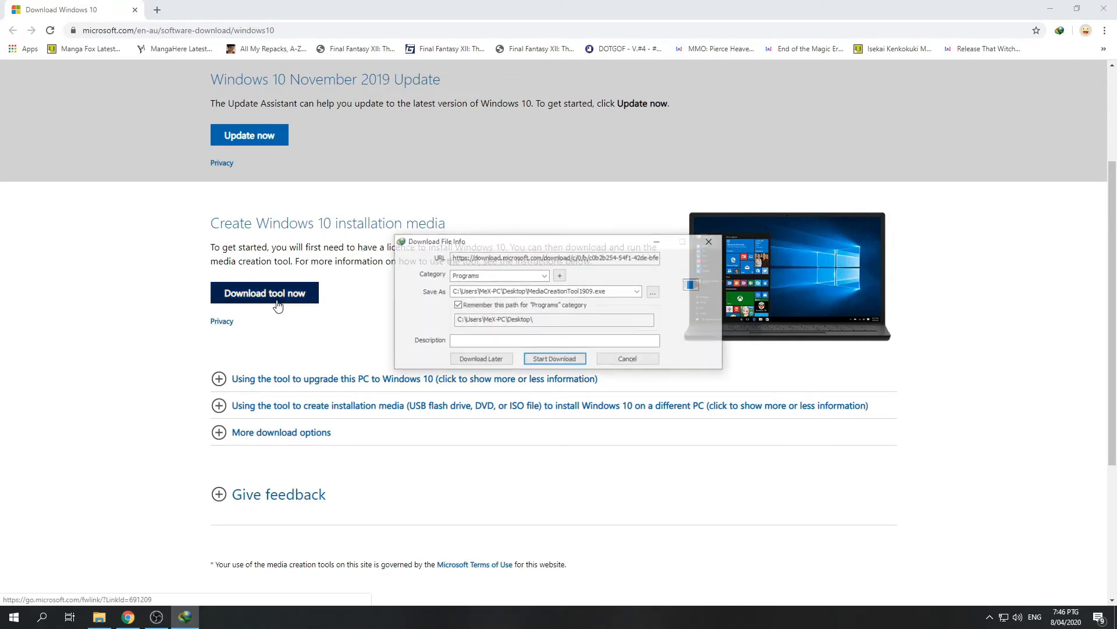
{"action": "left_click", "coordinate": [553, 357]}
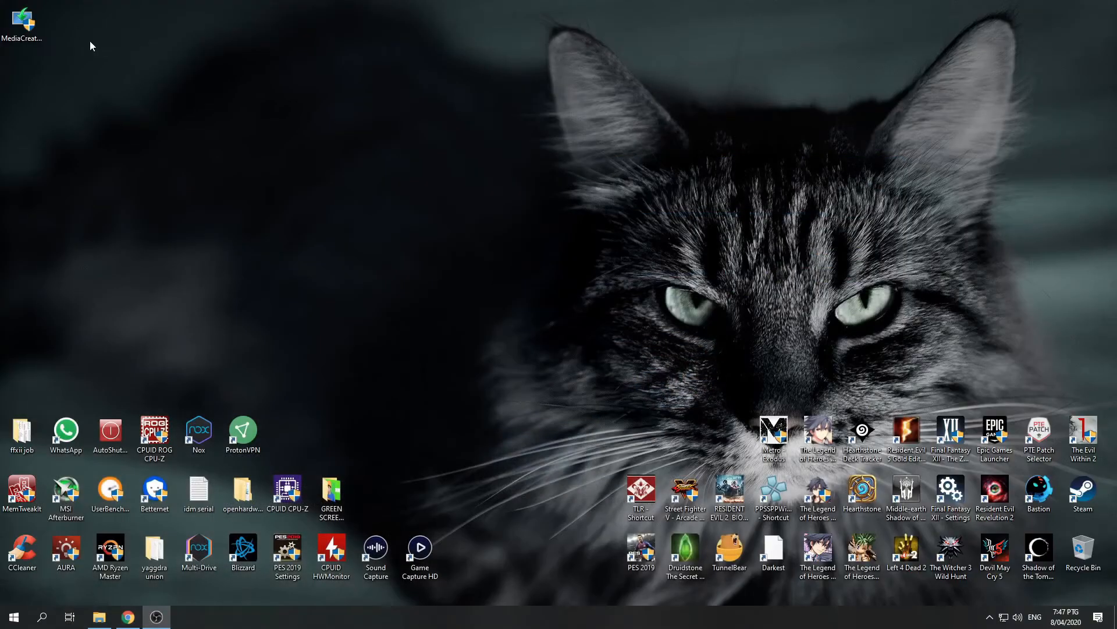
{"action": "left_click_drag", "start_coordinate": [22, 20], "coordinate": [553, 254]}
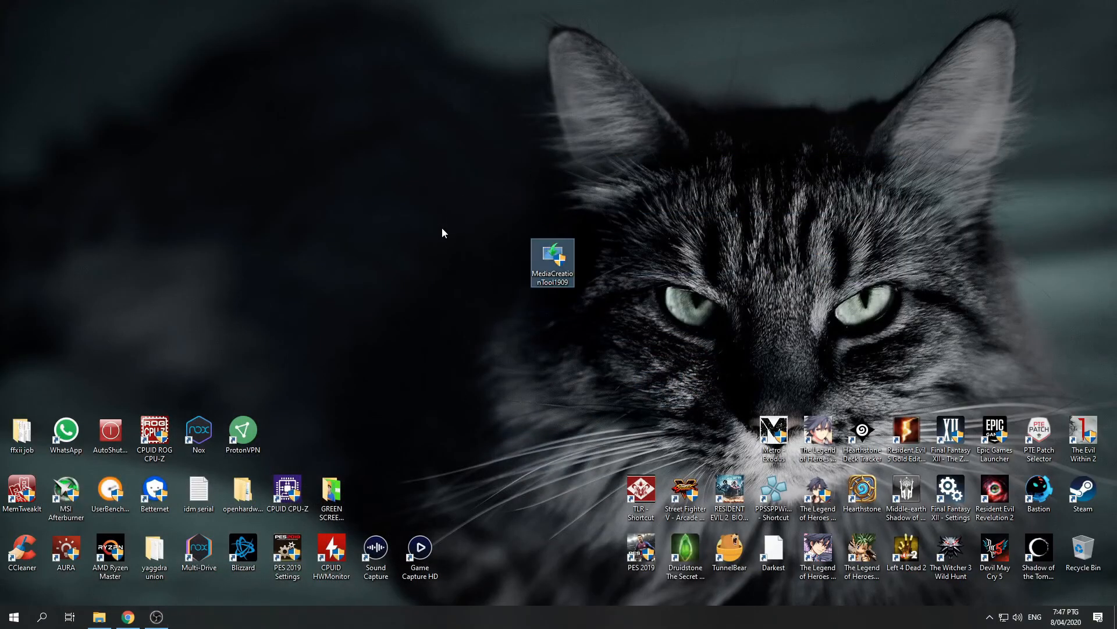
Step: Launch MediaCreationTool1909 from the desktop and accept the license terms
{"action": "double_click", "coordinate": [557, 261]}
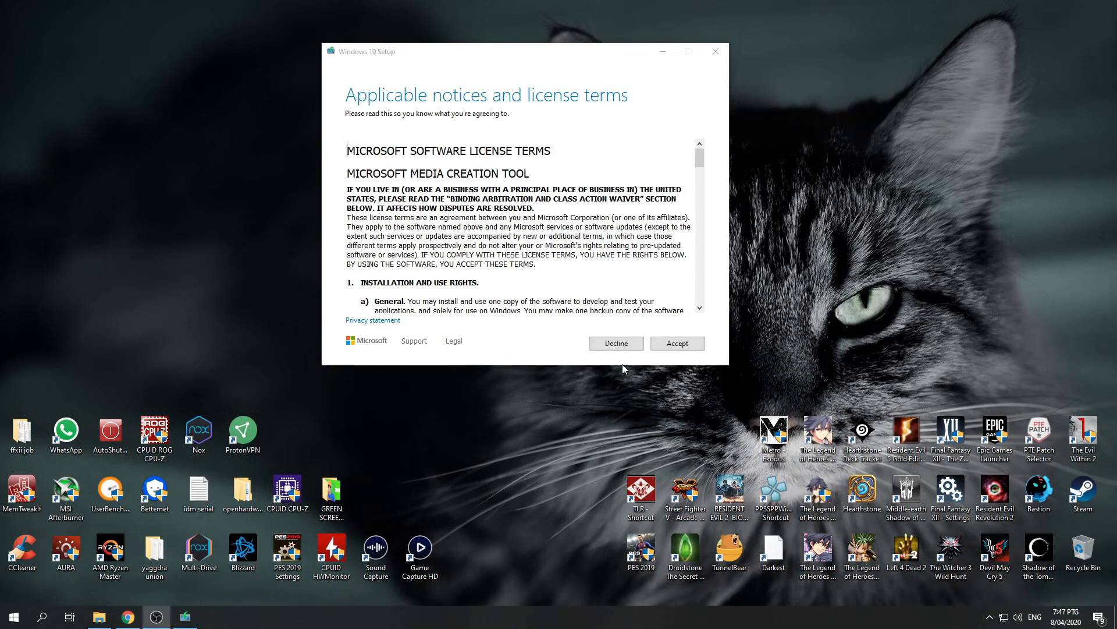
{"action": "scroll", "coordinate": [349, 294], "scroll_direction": "down", "scroll_amount": 15}
{"action": "left_click", "coordinate": [677, 344]}
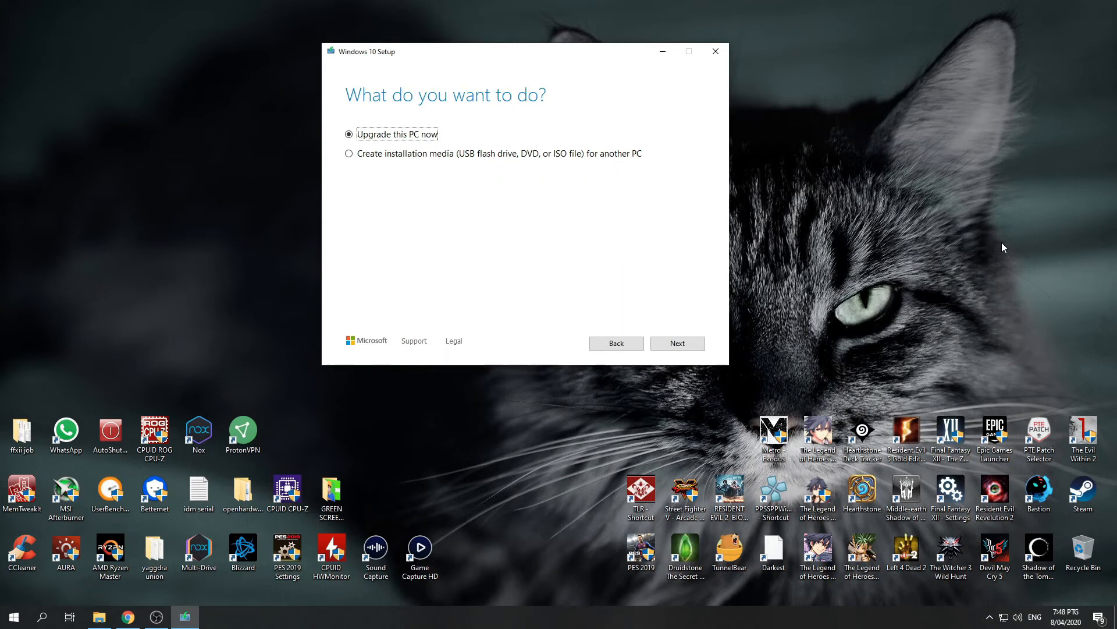
Step: Choose to create installation media for another PC, and replace the recommended options with the Windows 10 edition and 32-bit (x86) architecture
{"action": "left_click", "coordinate": [563, 154]}
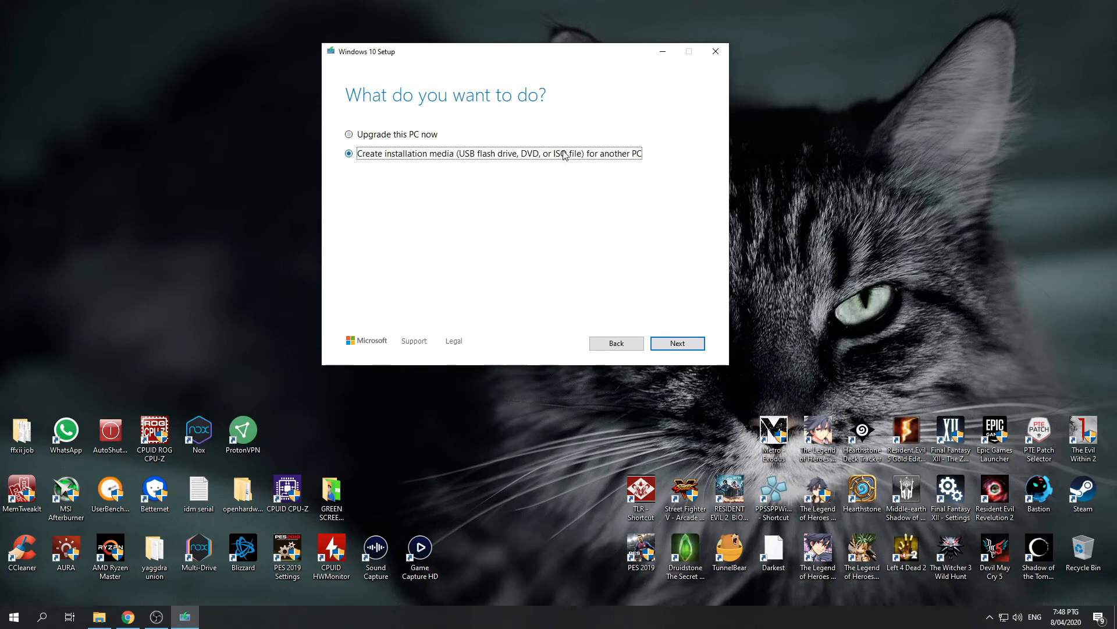
{"action": "left_click", "coordinate": [678, 343]}
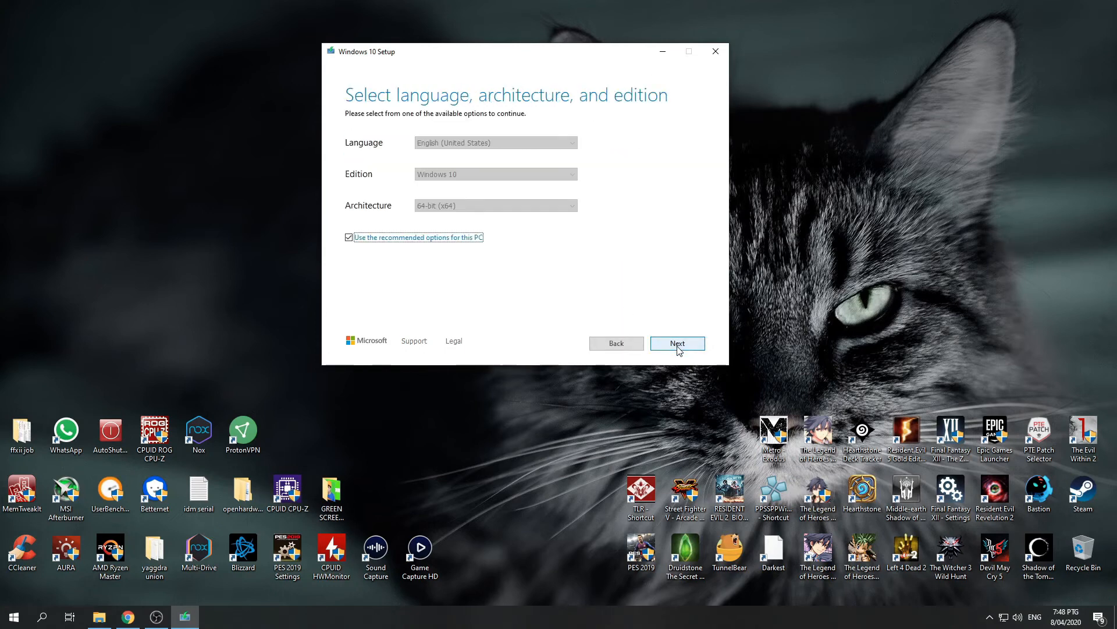
{"action": "left_click", "coordinate": [363, 238]}
{"action": "left_click", "coordinate": [495, 174]}
{"action": "left_click", "coordinate": [498, 182]}
{"action": "left_click", "coordinate": [470, 206]}
{"action": "left_click", "coordinate": [471, 217]}
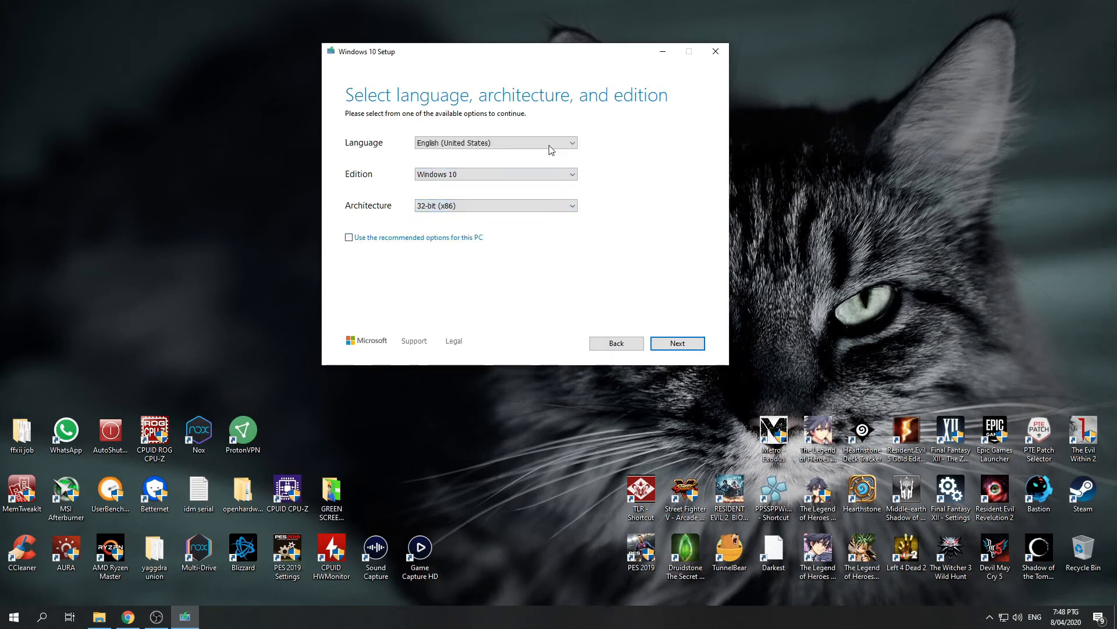
{"action": "left_click", "coordinate": [669, 344]}
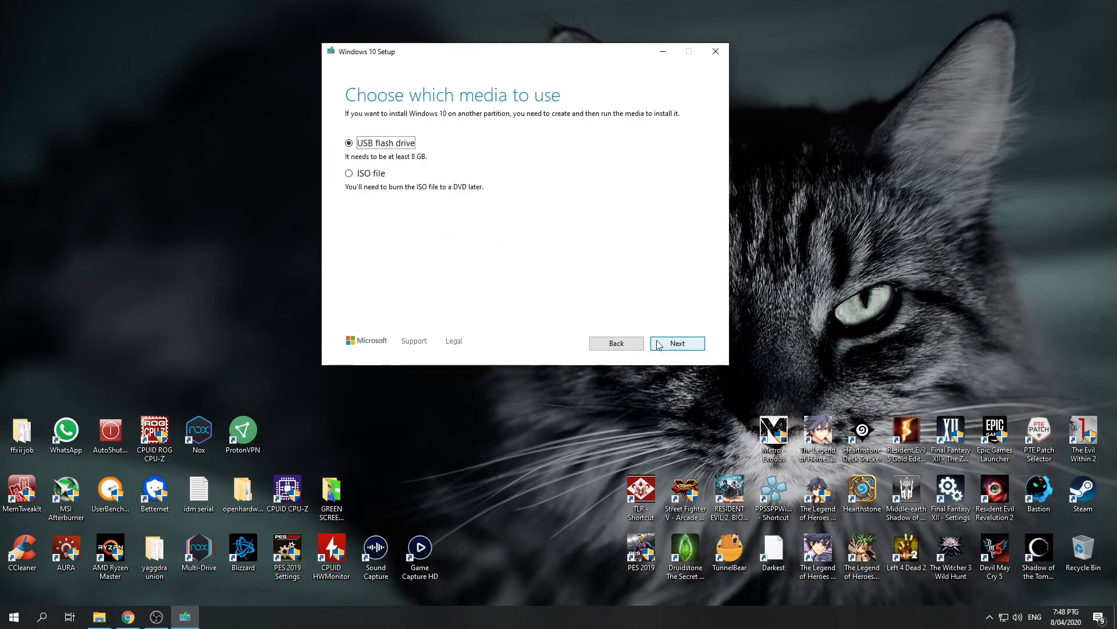
Step: Choose USB flash drive as the media and select removable drive H:
{"action": "left_click", "coordinate": [698, 347]}
{"action": "left_click", "coordinate": [388, 166]}
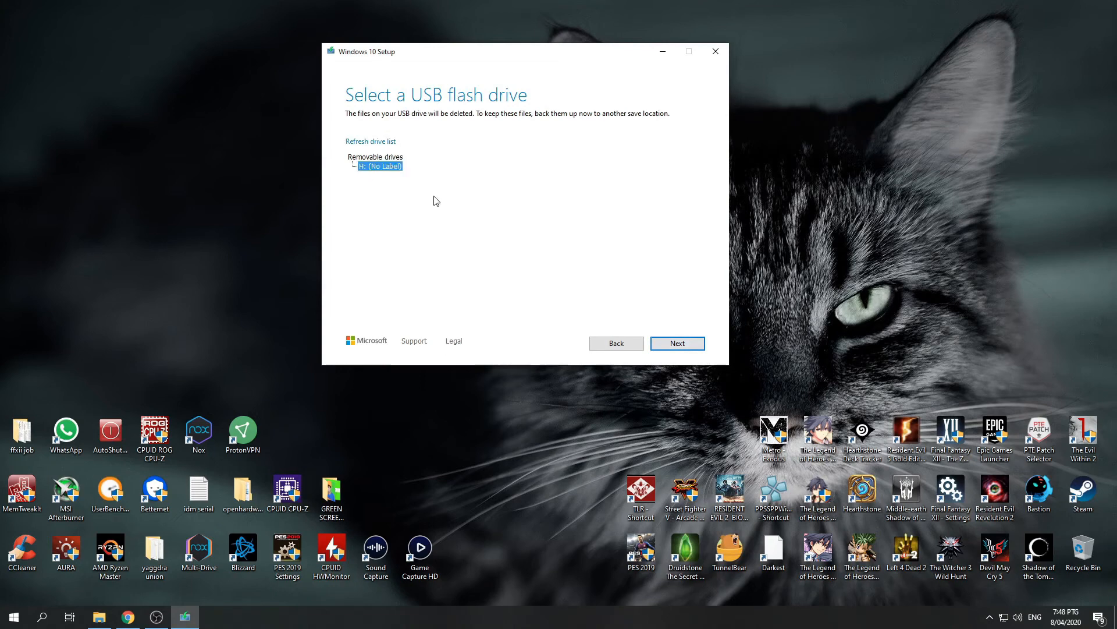
Step: Check the USB drive's letter in File Explorer and close the window
{"action": "left_click", "coordinate": [7, 625]}
{"action": "left_click", "coordinate": [221, 304]}
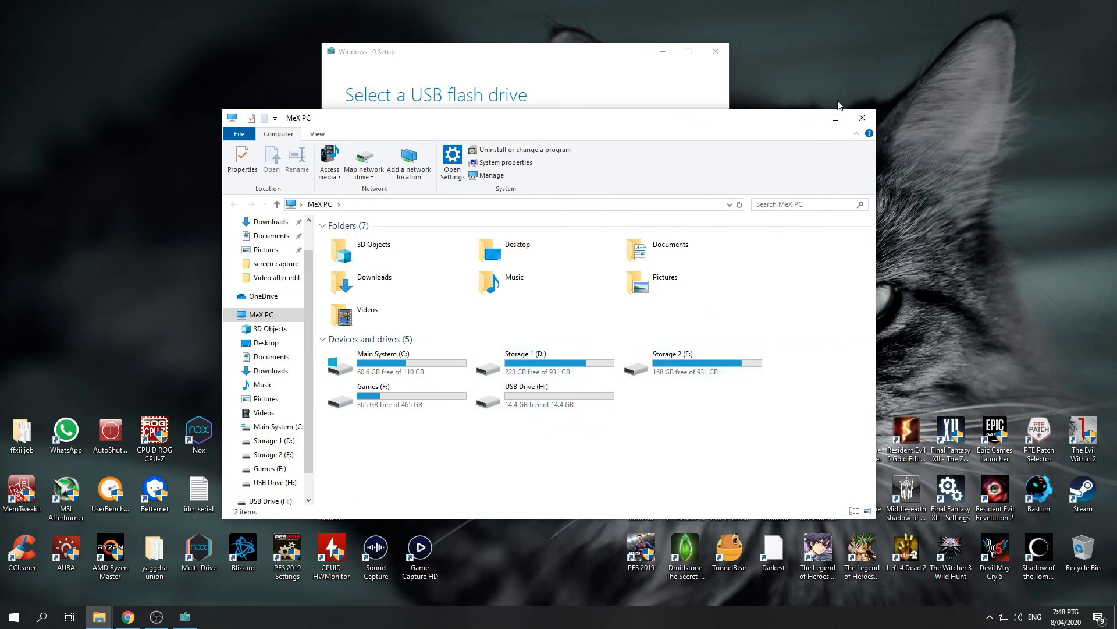
{"action": "left_click", "coordinate": [863, 119]}
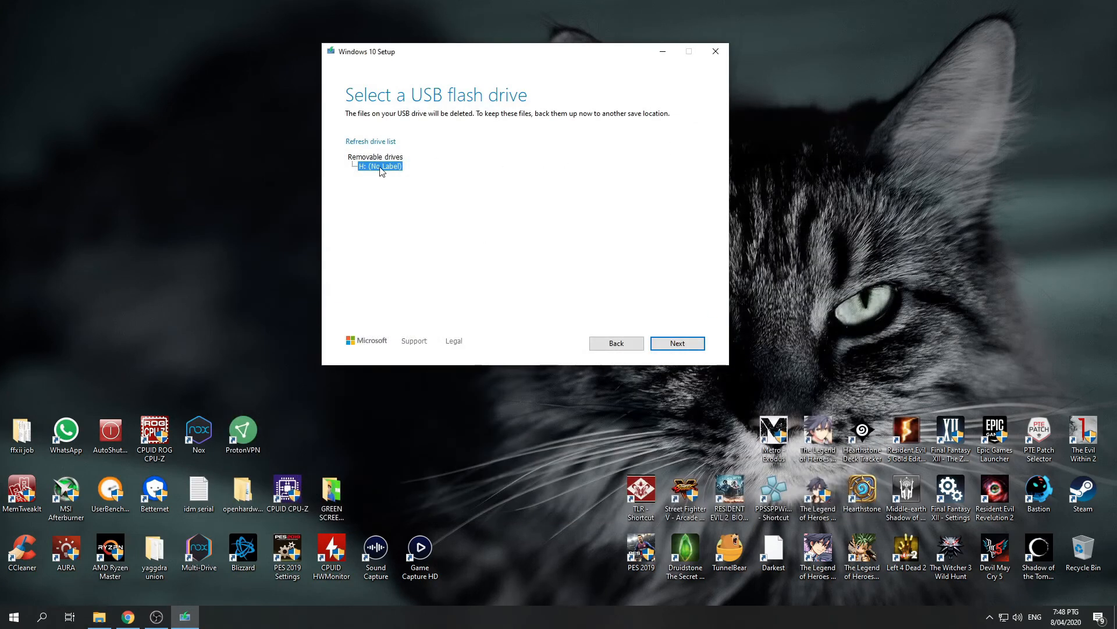
Step: Create the Windows 10 installation media on the selected USB drive and finish the setup wizard
{"action": "left_click", "coordinate": [680, 343]}
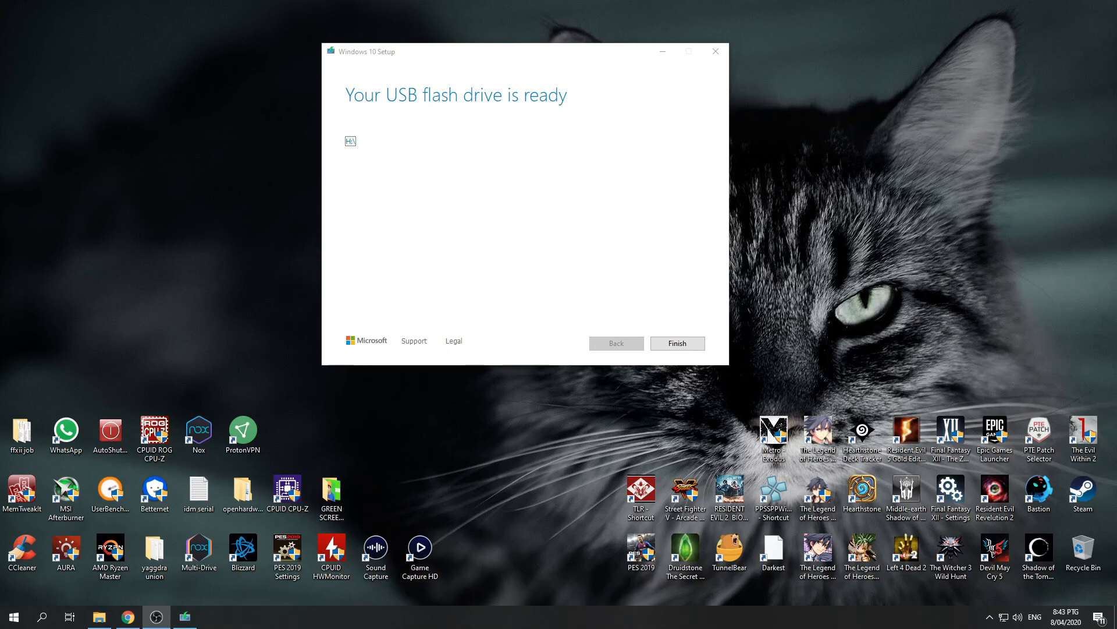
{"action": "left_click", "coordinate": [683, 343]}
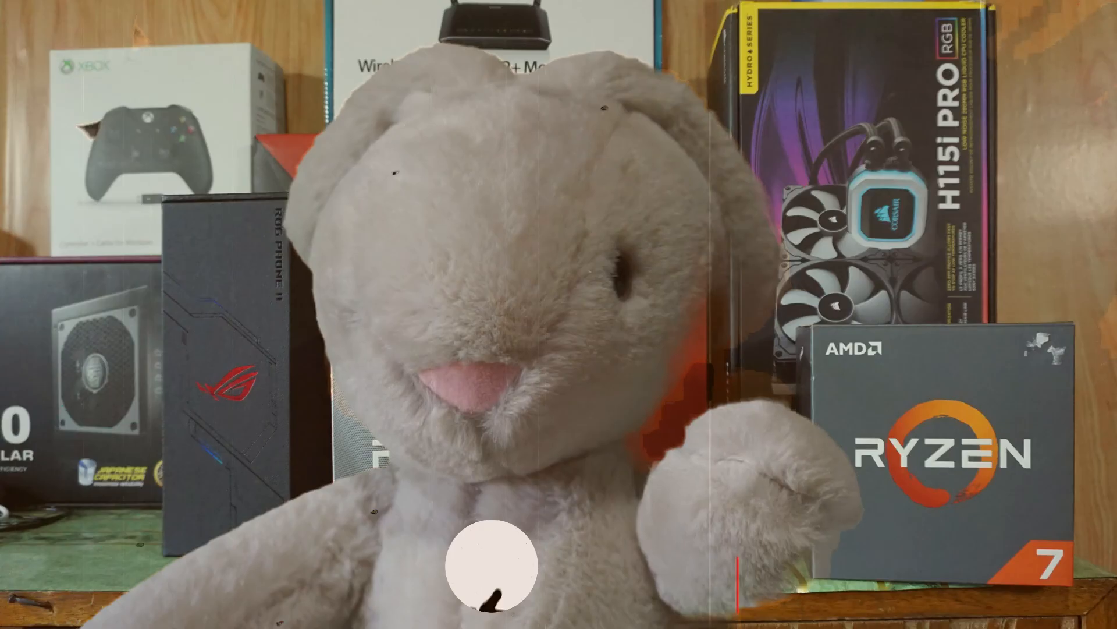